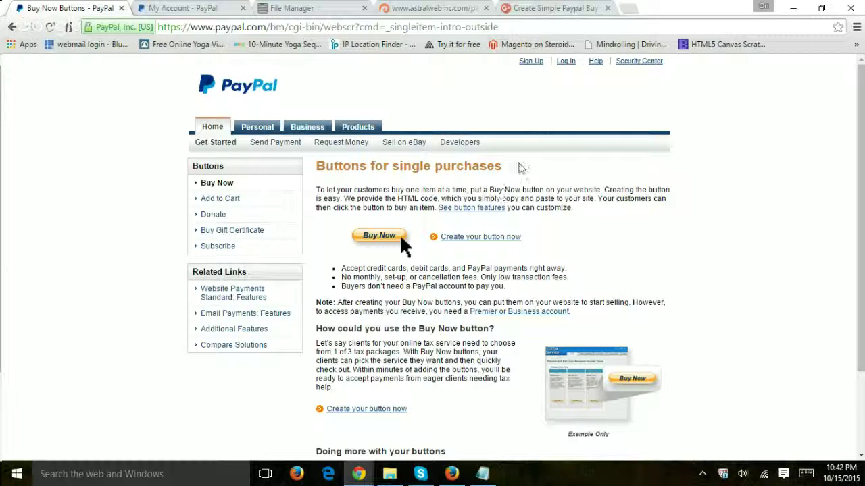
- Start creating a Buy Now button for single purchases
{"action": "left_click_drag", "start_coordinate": [520, 168], "coordinate": [319, 170]}
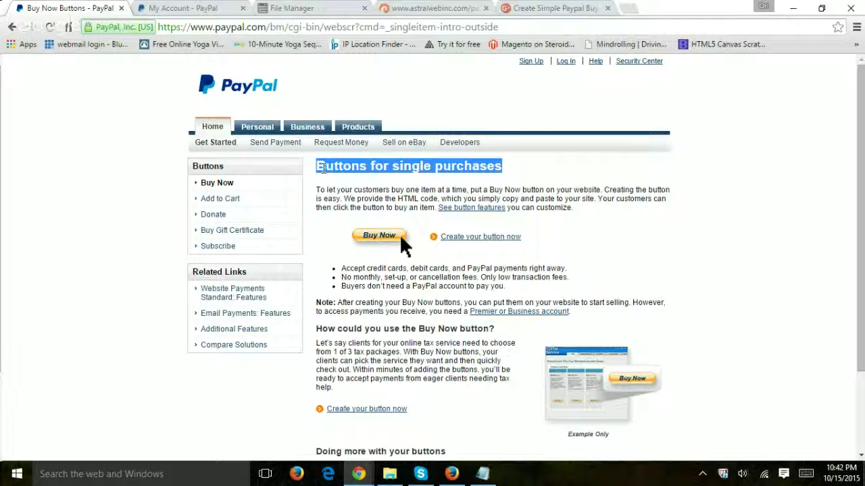
{"action": "left_click", "coordinate": [338, 169]}
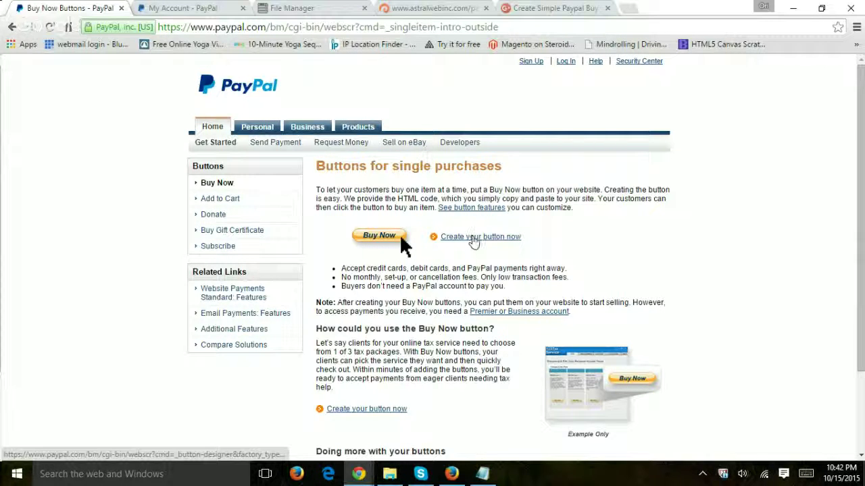
{"action": "left_click", "coordinate": [474, 238]}
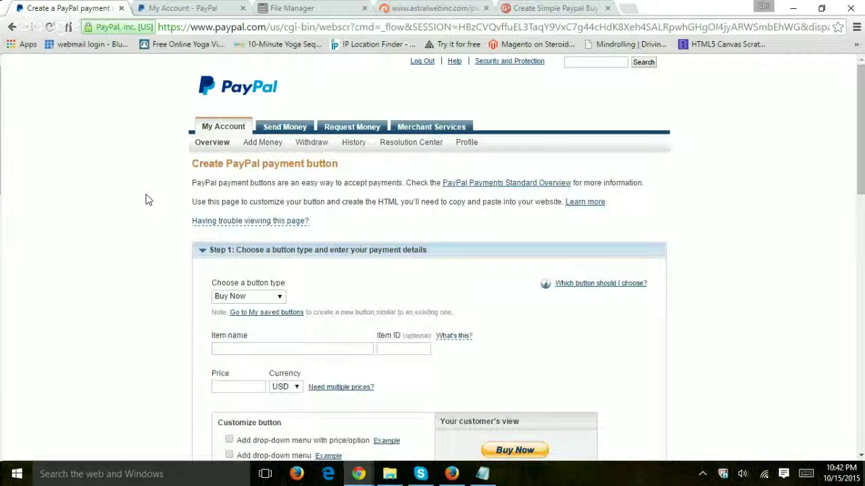
- Review the available payment button types and the note about saved buttons, keeping Buy Now as the type
{"action": "mouse_move", "coordinate": [216, 221]}
{"action": "left_click", "coordinate": [262, 297]}
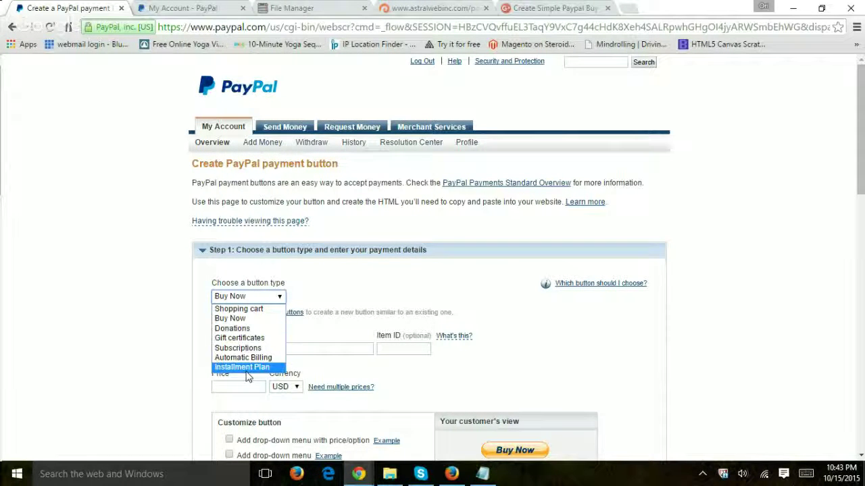
{"action": "left_click", "coordinate": [150, 333]}
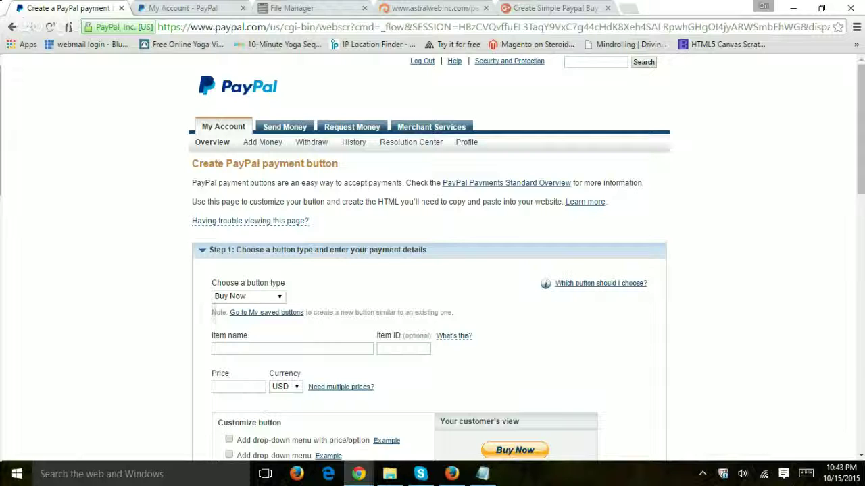
{"action": "scroll", "coordinate": [190, 262], "scroll_direction": "down", "scroll_amount": 1}
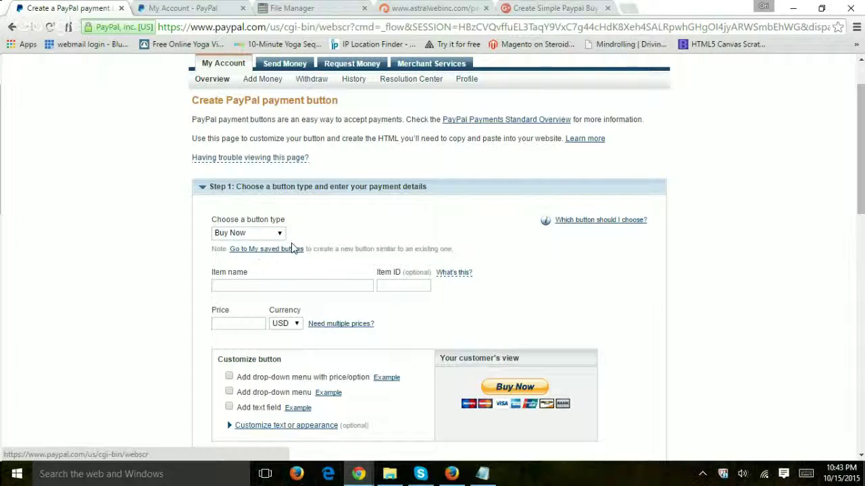
{"action": "left_click_drag", "start_coordinate": [312, 248], "coordinate": [214, 253]}
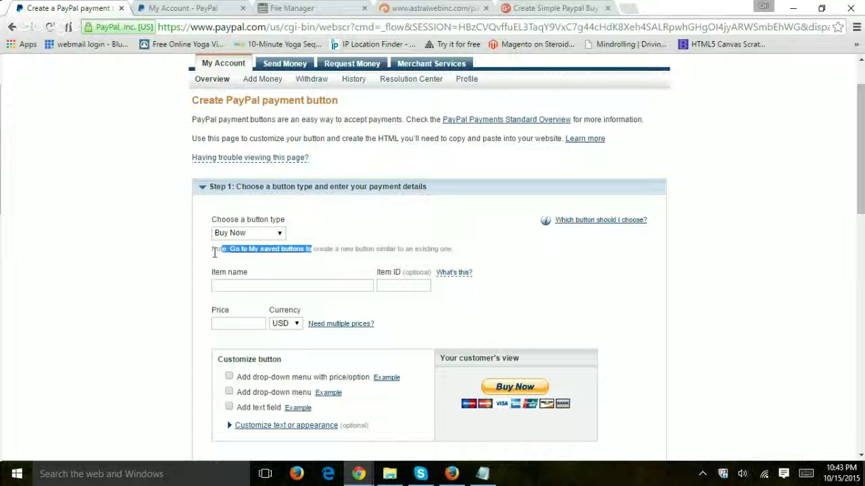
- Enter the item name Test Video 1, the item ID testvid1 and a price of 30 USD
{"action": "left_click", "coordinate": [257, 284]}
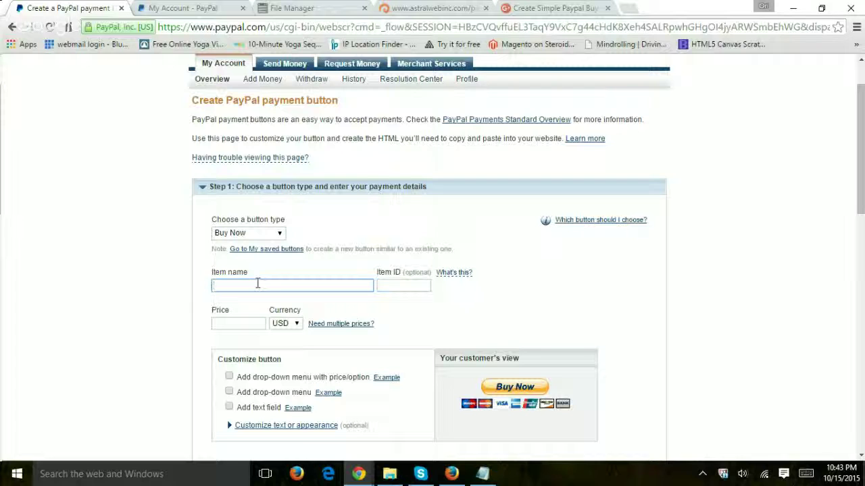
{"action": "type", "text": "Test Video 1"}
{"action": "left_click_drag", "start_coordinate": [280, 286], "coordinate": [187, 288]}
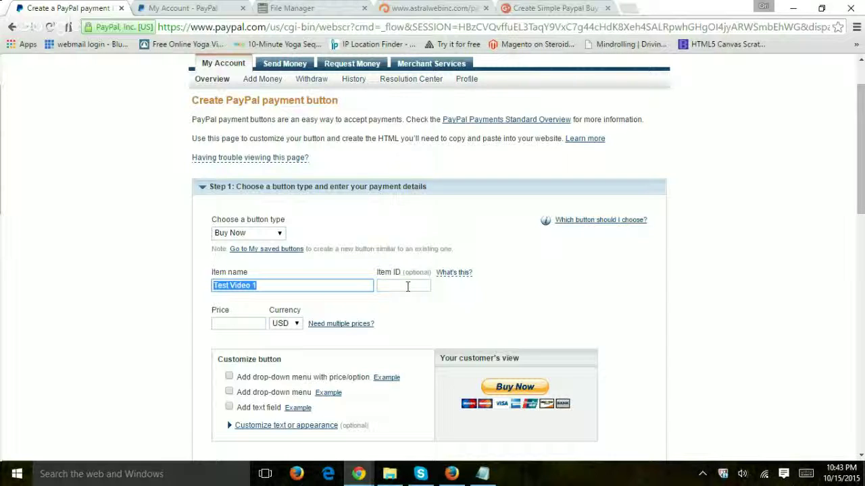
{"action": "left_click", "coordinate": [407, 287]}
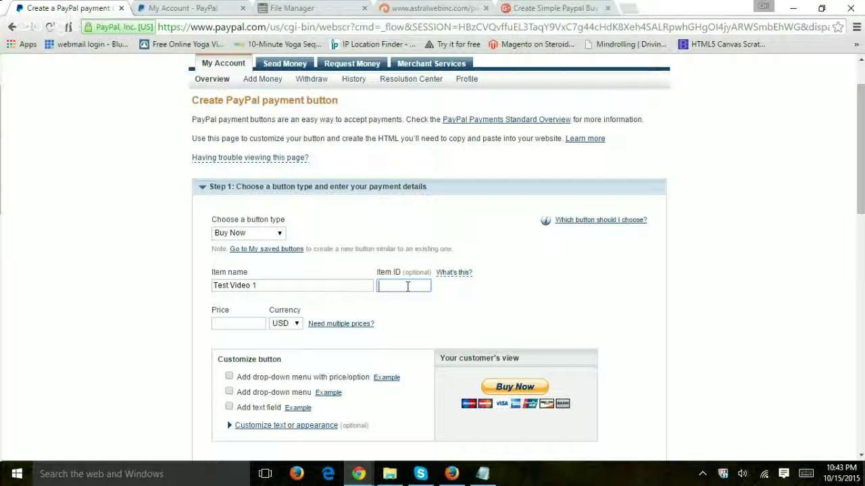
{"action": "type", "text": "testvid1"}
{"action": "left_click", "coordinate": [235, 327]}
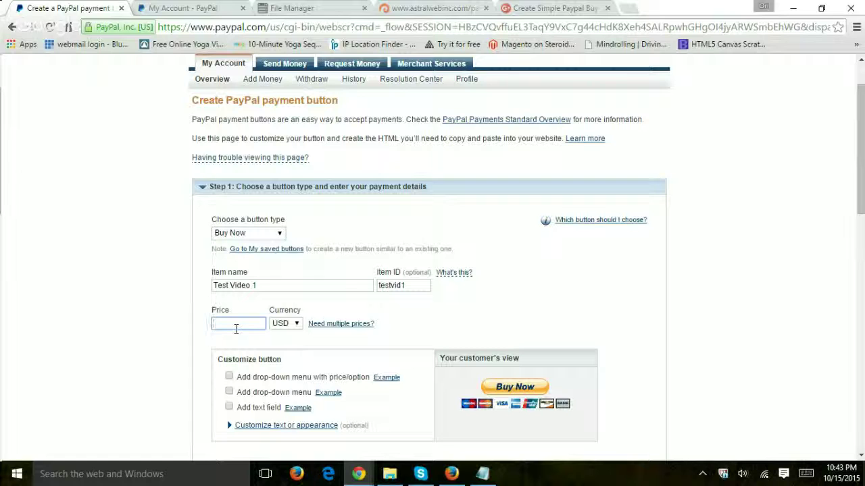
{"action": "type", "text": "30"}
- Add a drop-down menu with price options to the button and name it Color
{"action": "scroll", "coordinate": [95, 314], "scroll_direction": "down", "scroll_amount": 2}
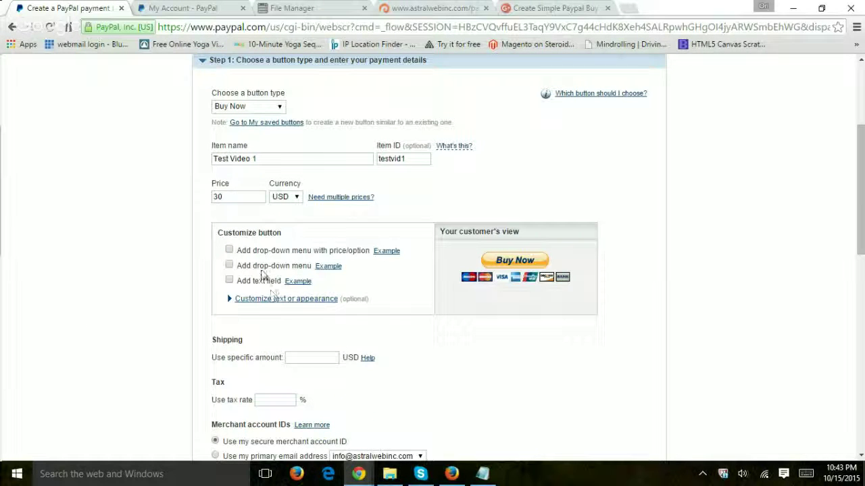
{"action": "left_click_drag", "start_coordinate": [227, 232], "coordinate": [277, 234]}
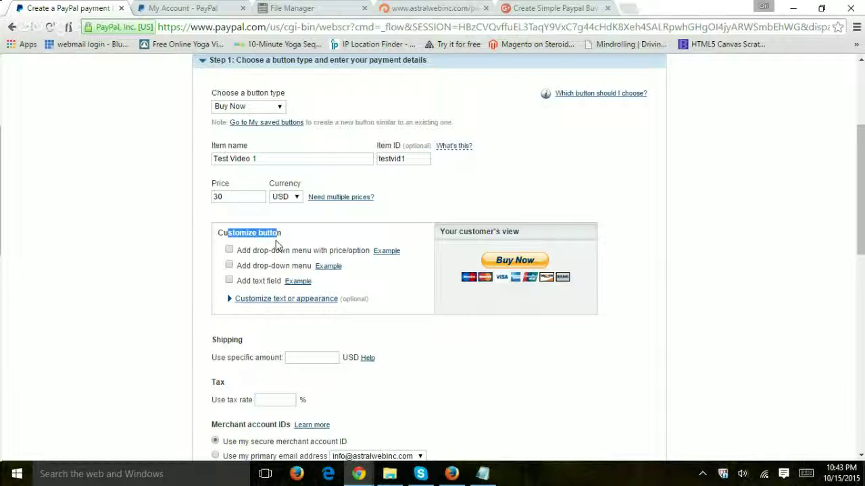
{"action": "left_click", "coordinate": [281, 257]}
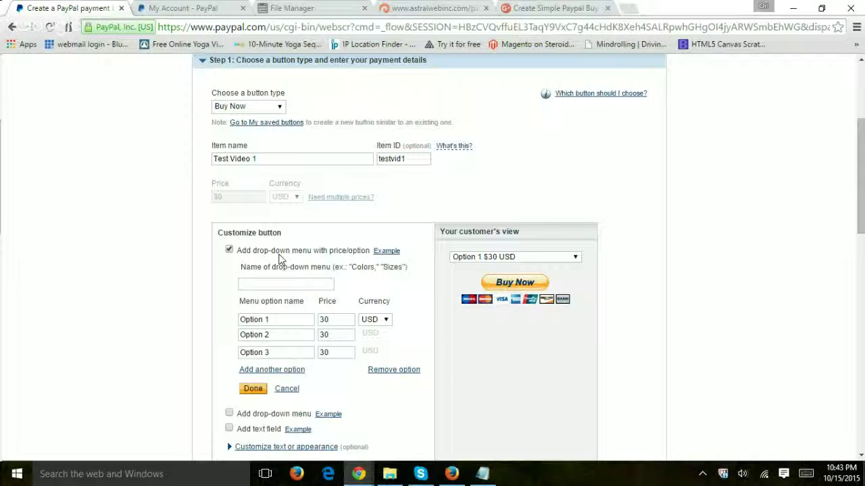
{"action": "left_click", "coordinate": [305, 286]}
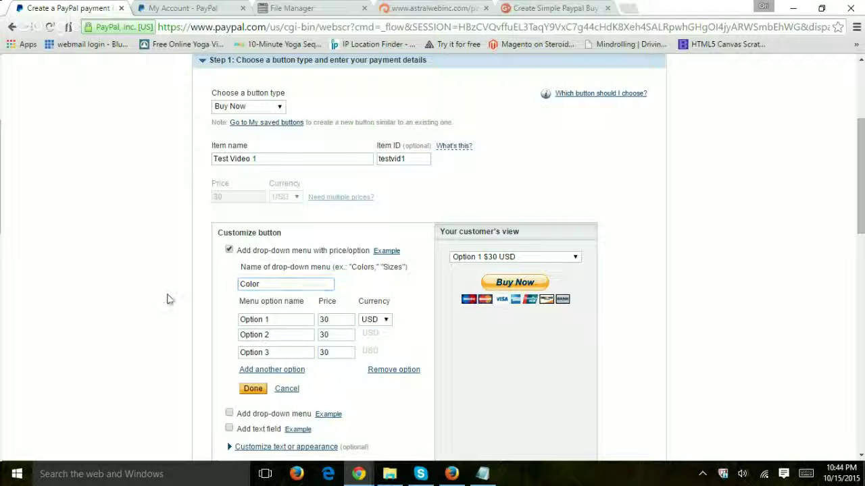
- Rename the first two Color options to Blue and Red and remove the third option
{"action": "left_click_drag", "start_coordinate": [289, 318], "coordinate": [196, 338]}
{"action": "type", "text": "Blue"}
{"action": "left_click", "coordinate": [286, 335]}
{"action": "type", "text": "Red"}
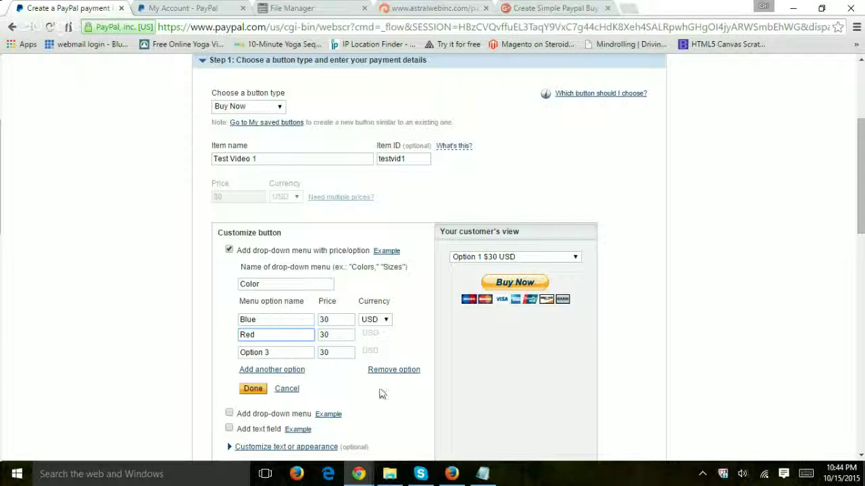
{"action": "left_click", "coordinate": [398, 371]}
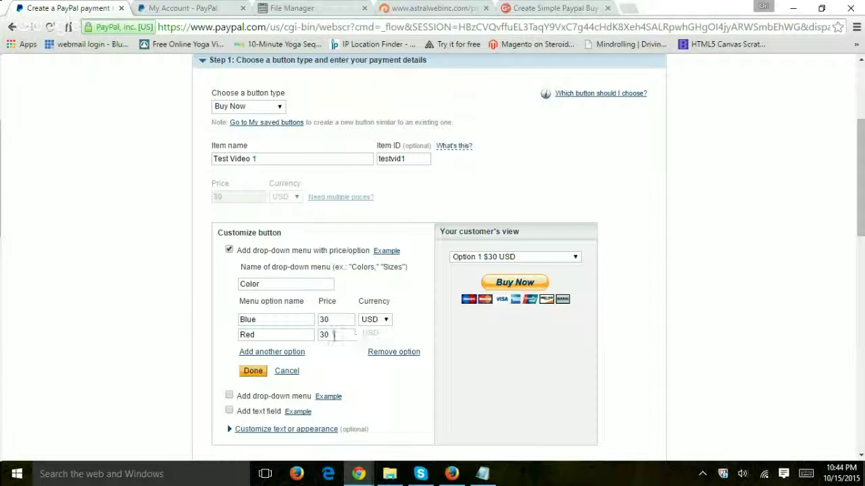
- Set the Red option's price to 35 USD and finish the Color drop-down menu
{"action": "left_click_drag", "start_coordinate": [336, 335], "coordinate": [285, 336]}
{"action": "scroll", "coordinate": [128, 307], "scroll_direction": "down", "scroll_amount": 3}
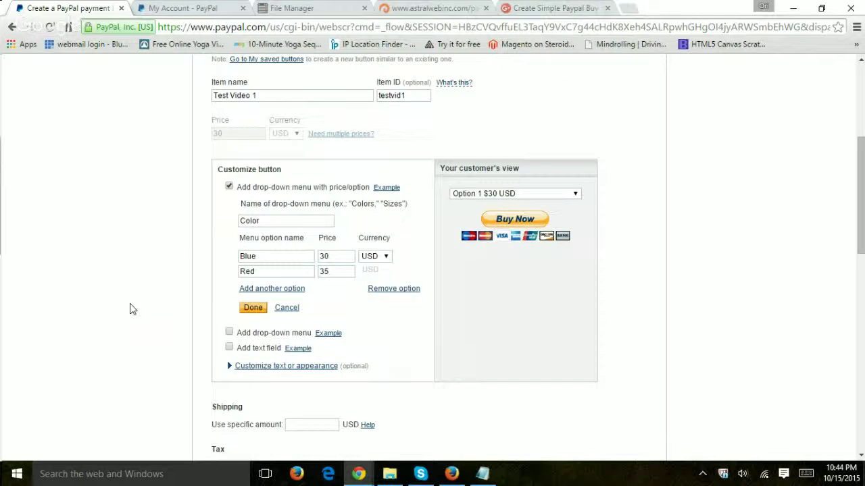
{"action": "left_click", "coordinate": [252, 245]}
- Try adding a drop-down menu without prices and a text field to the button
{"action": "scroll", "coordinate": [156, 244], "scroll_direction": "up", "scroll_amount": 1}
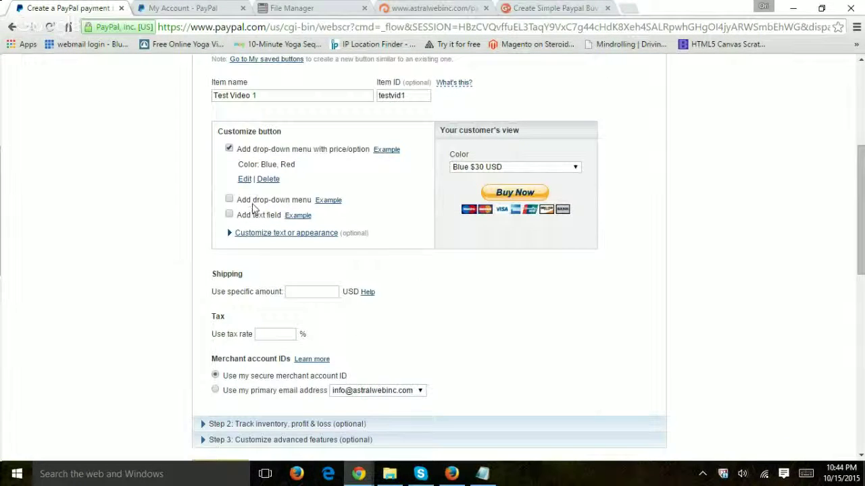
{"action": "left_click", "coordinate": [229, 200]}
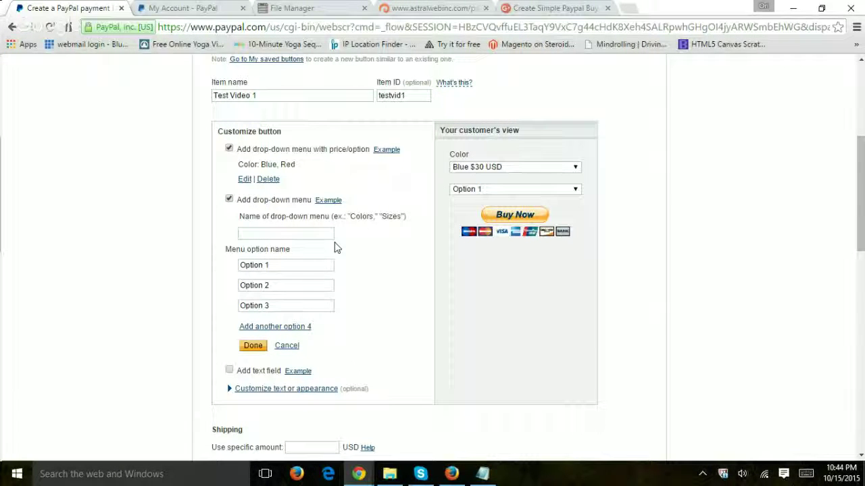
{"action": "left_click", "coordinate": [228, 201]}
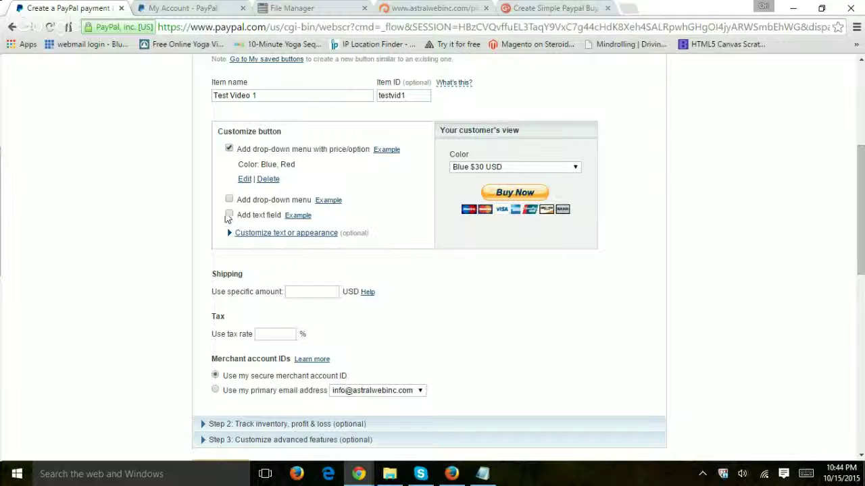
{"action": "left_click", "coordinate": [228, 214]}
{"action": "left_click", "coordinate": [302, 252]}
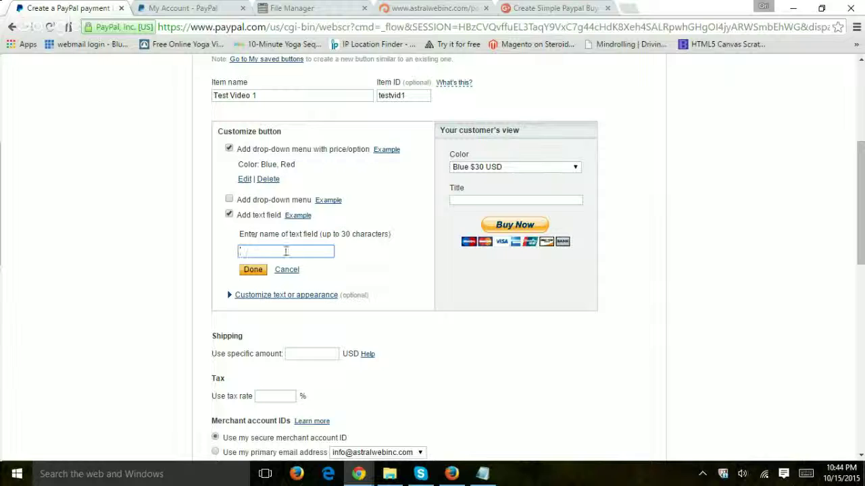
{"action": "left_click", "coordinate": [289, 271]}
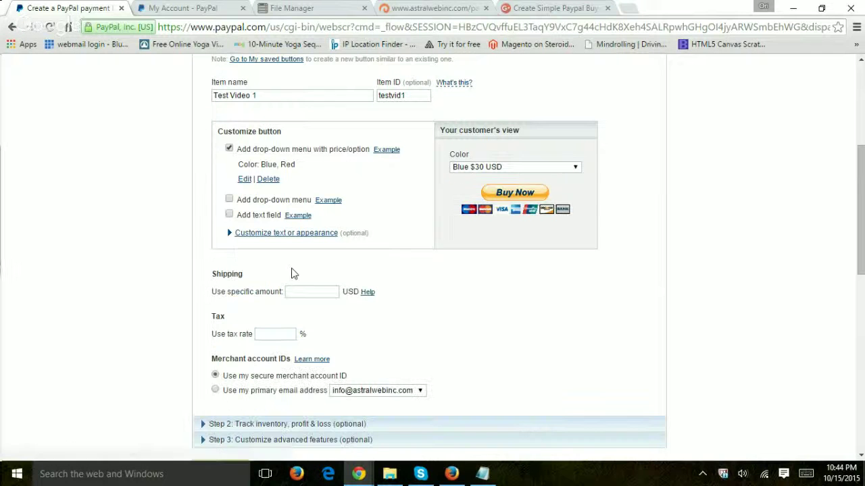
- Review the button's text and appearance settings and the shipping, tax and merchant account ID options
{"action": "left_click", "coordinate": [289, 235]}
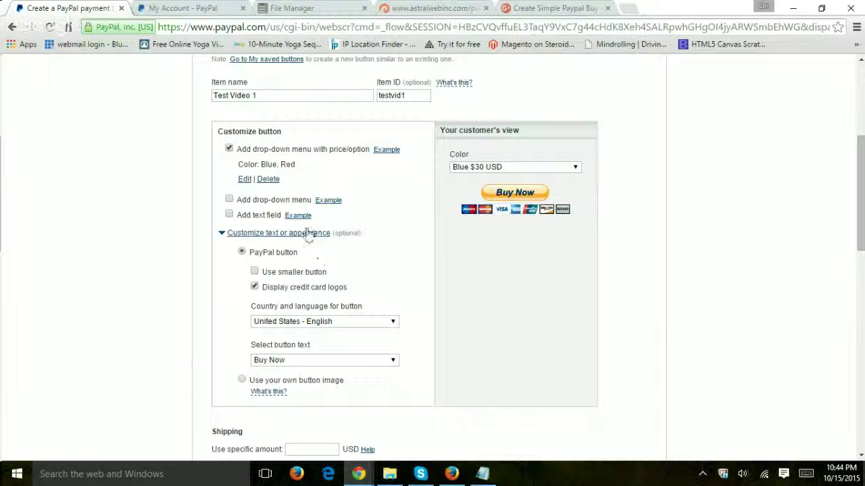
{"action": "left_click", "coordinate": [309, 236]}
{"action": "scroll", "coordinate": [149, 246], "scroll_direction": "down", "scroll_amount": 1}
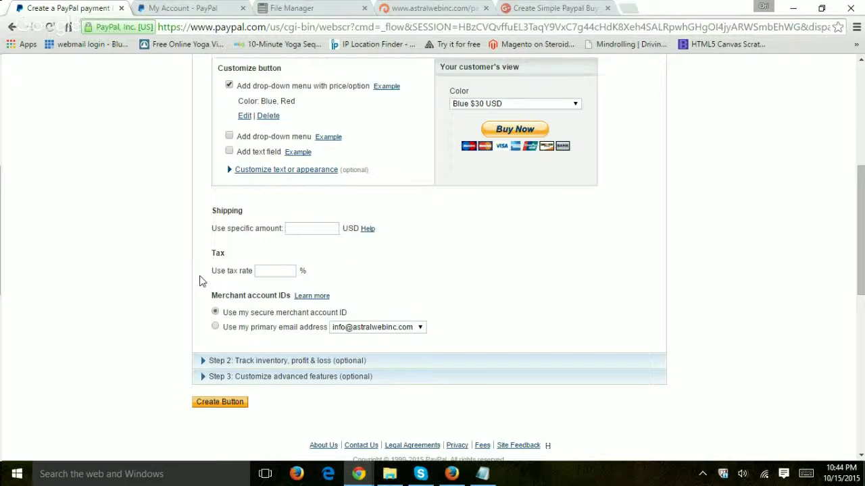
{"action": "scroll", "coordinate": [200, 280], "scroll_direction": "down", "scroll_amount": 1}
{"action": "left_click_drag", "start_coordinate": [233, 251], "coordinate": [351, 252]}
{"action": "left_click", "coordinate": [348, 252]}
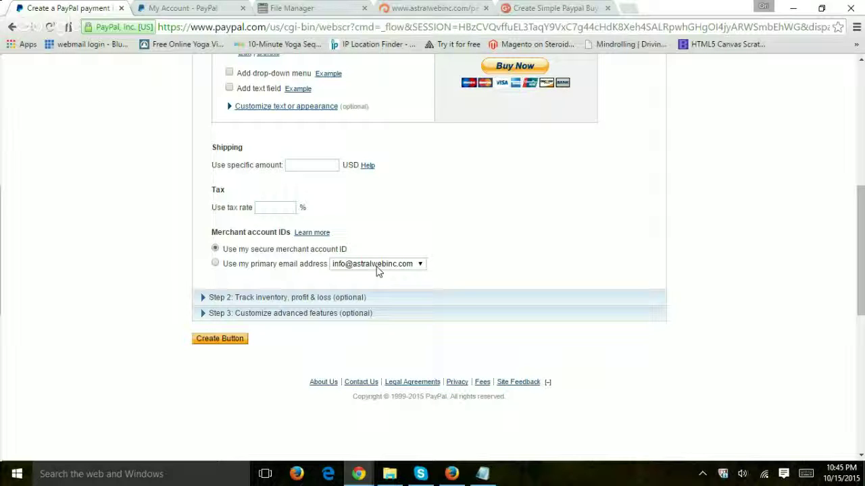
{"action": "left_click_drag", "start_coordinate": [252, 249], "coordinate": [341, 248]}
{"action": "left_click", "coordinate": [342, 248]}
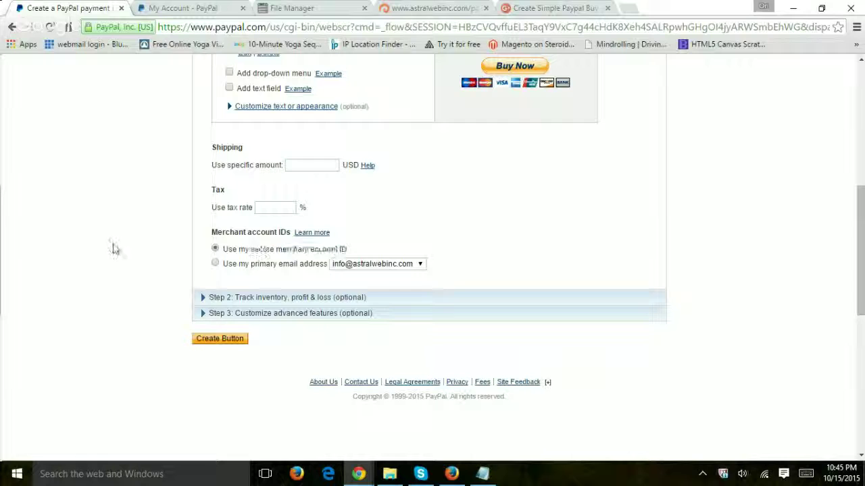
- Open Step 2 and examine the per-option stock fields that inventory tracking offers, leaving tracking off
{"action": "scroll", "coordinate": [203, 244], "scroll_direction": "down", "scroll_amount": 1}
{"action": "left_click", "coordinate": [299, 233]}
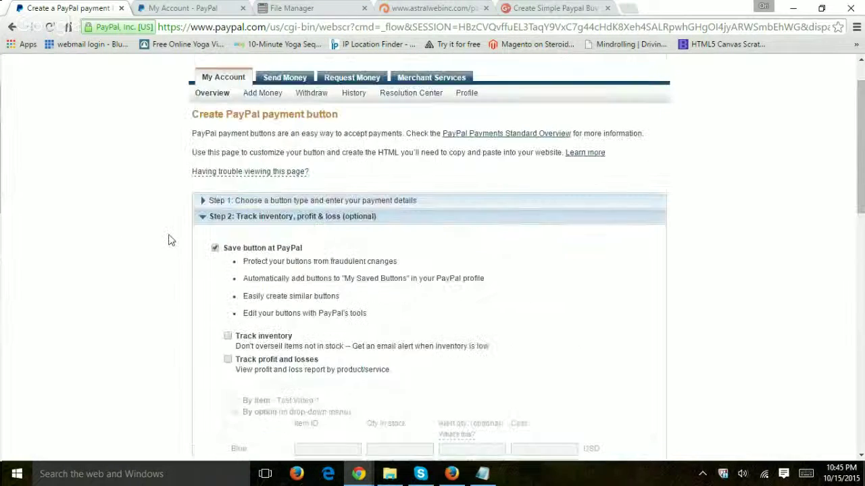
{"action": "scroll", "coordinate": [165, 240], "scroll_direction": "down", "scroll_amount": 1}
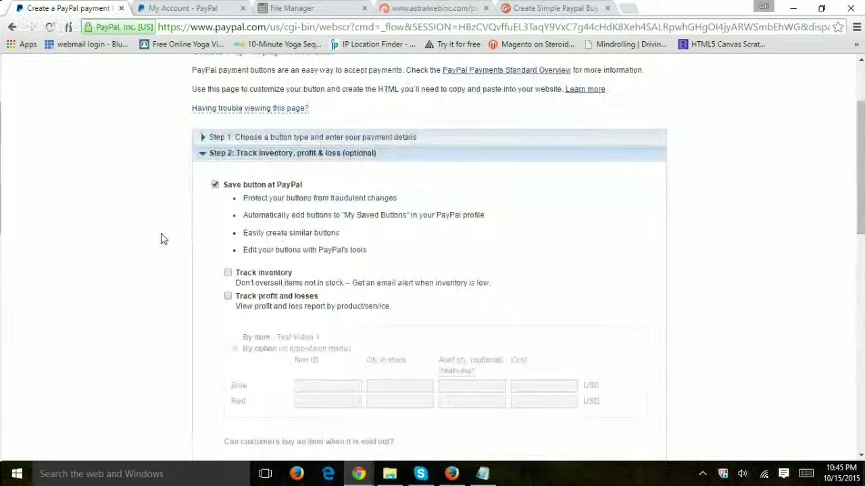
{"action": "left_click", "coordinate": [228, 274]}
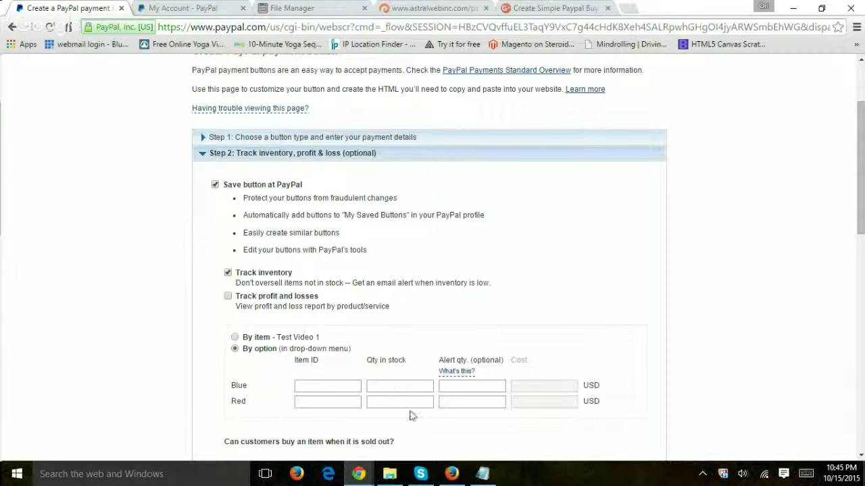
{"action": "scroll", "coordinate": [376, 378], "scroll_direction": "down", "scroll_amount": 3}
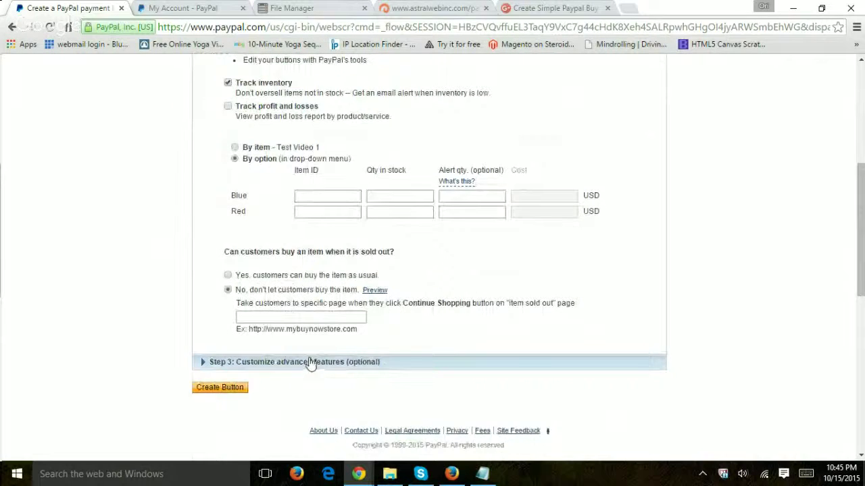
{"action": "scroll", "coordinate": [308, 363], "scroll_direction": "up", "scroll_amount": 2}
{"action": "left_click", "coordinate": [227, 209]}
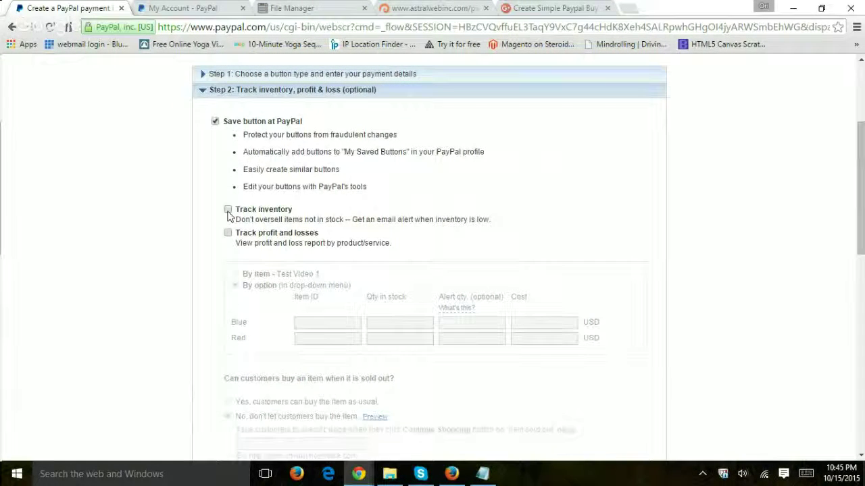
- Enable inventory tracking temporarily to read the choices for whether customers can buy a sold-out item
{"action": "scroll", "coordinate": [243, 244], "scroll_direction": "down", "scroll_amount": 2}
{"action": "scroll", "coordinate": [263, 270], "scroll_direction": "up", "scroll_amount": 2}
{"action": "left_click", "coordinate": [227, 210]}
{"action": "scroll", "coordinate": [158, 262], "scroll_direction": "down", "scroll_amount": 2}
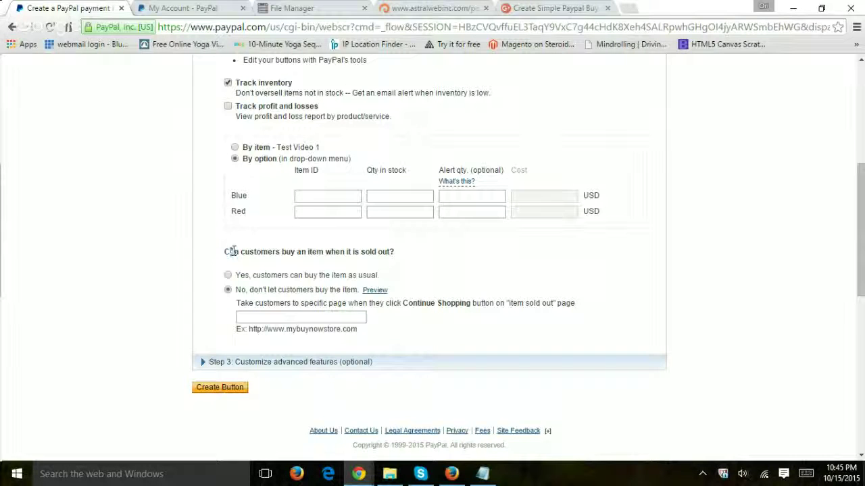
{"action": "left_click_drag", "start_coordinate": [229, 251], "coordinate": [395, 252]}
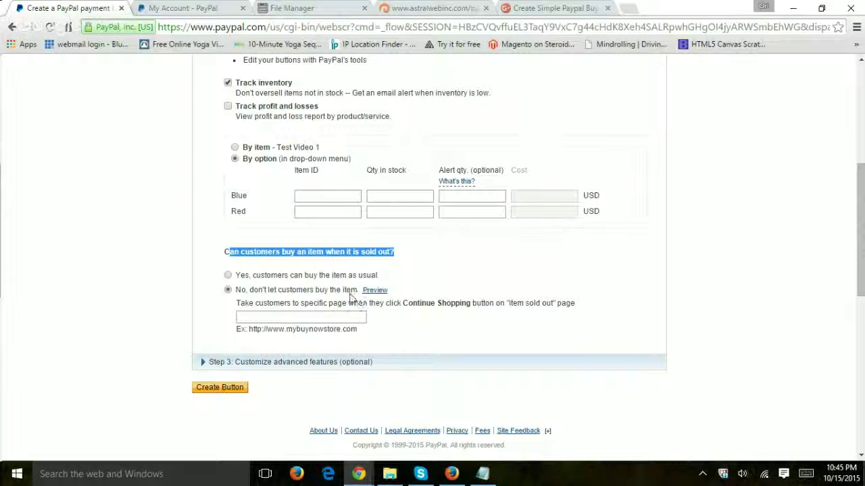
{"action": "left_click", "coordinate": [228, 83]}
{"action": "scroll", "coordinate": [132, 177], "scroll_direction": "down", "scroll_amount": 1}
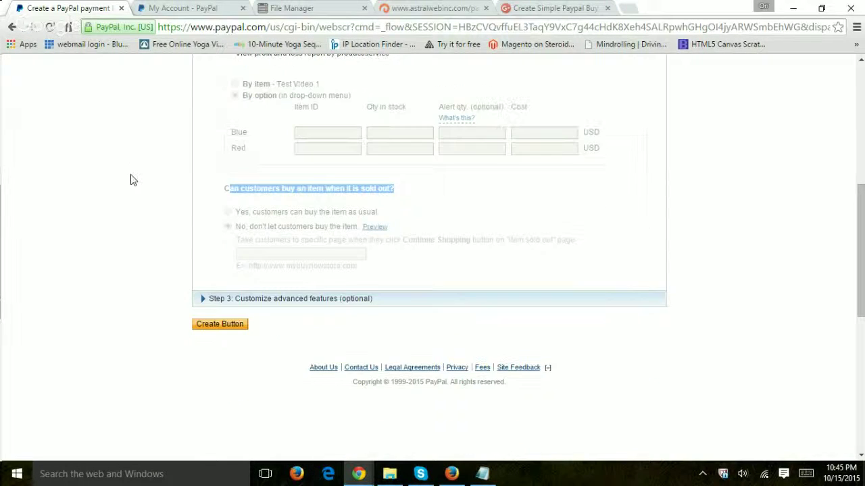
- Open Step 3 and review the settings for order quantities, special instructions and the customer's shipping address
{"action": "left_click", "coordinate": [267, 298]}
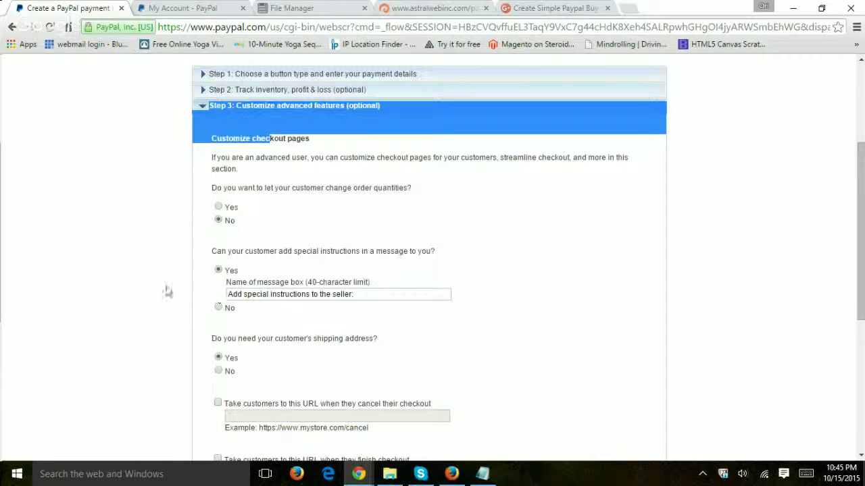
{"action": "left_click", "coordinate": [118, 267]}
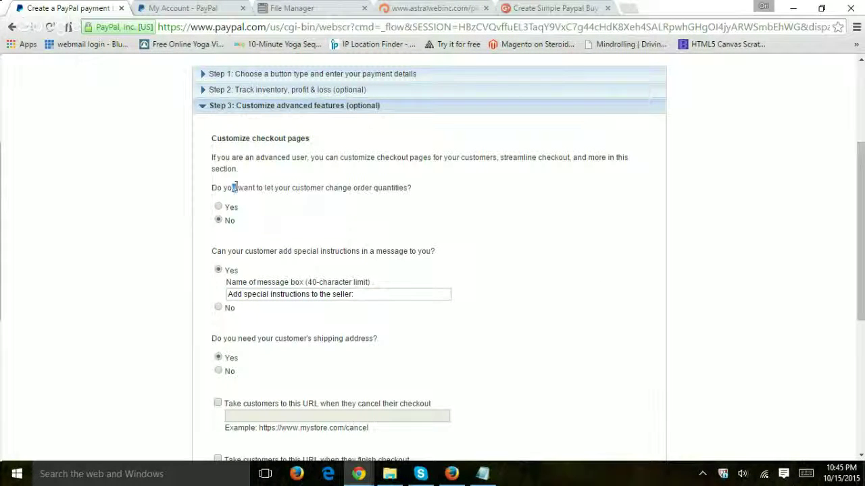
{"action": "left_click_drag", "start_coordinate": [234, 188], "coordinate": [405, 188]}
{"action": "scroll", "coordinate": [133, 250], "scroll_direction": "down", "scroll_amount": 1}
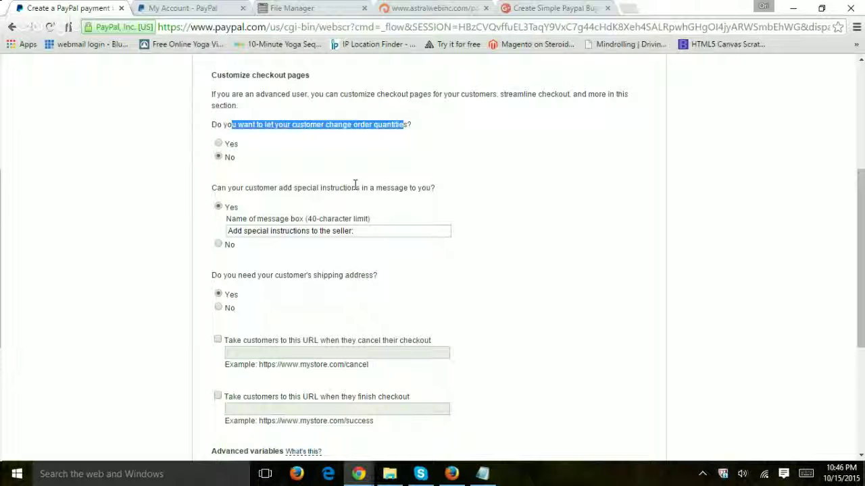
{"action": "scroll", "coordinate": [157, 213], "scroll_direction": "down", "scroll_amount": 2}
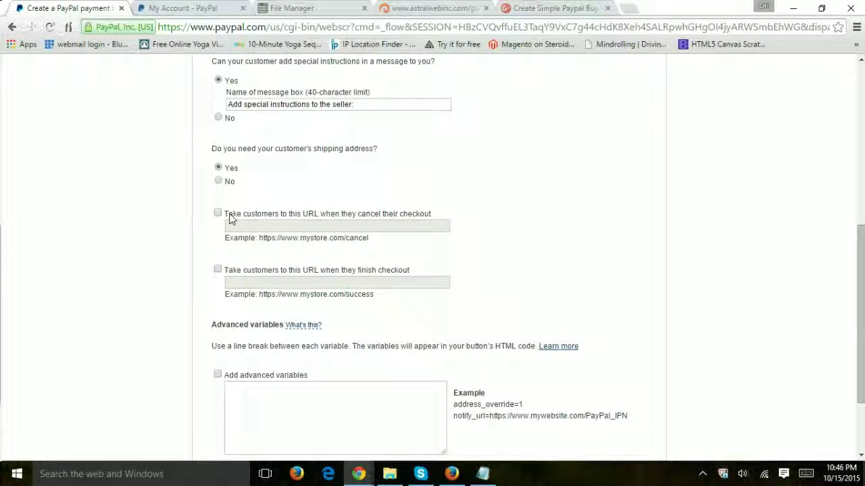
- Examine the redirect URL options for cancelled and finished checkouts and the advanced variables setting
{"action": "left_click_drag", "start_coordinate": [231, 218], "coordinate": [419, 219]}
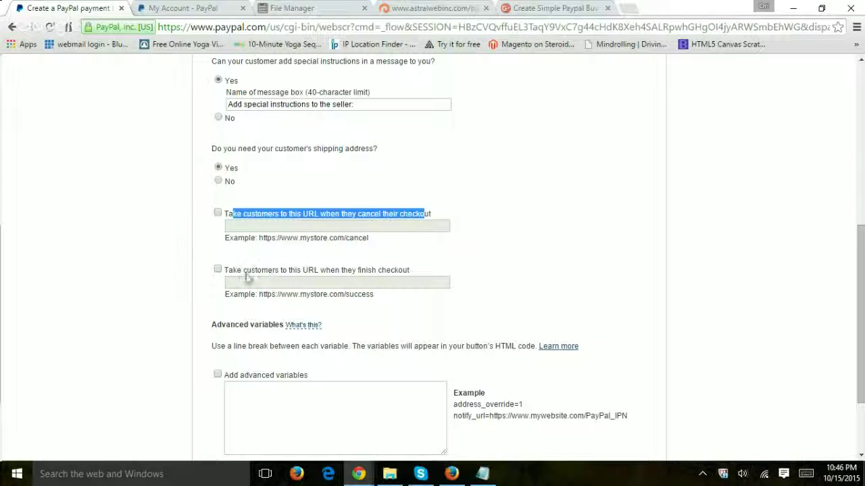
{"action": "left_click_drag", "start_coordinate": [245, 273], "coordinate": [388, 272]}
{"action": "left_click", "coordinate": [121, 270]}
{"action": "scroll", "coordinate": [144, 279], "scroll_direction": "down", "scroll_amount": 2}
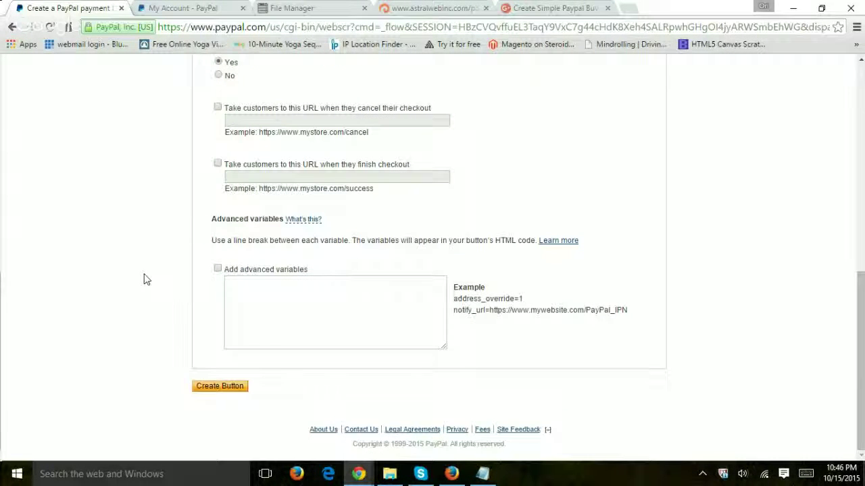
{"action": "scroll", "coordinate": [250, 224], "scroll_direction": "up", "scroll_amount": 4}
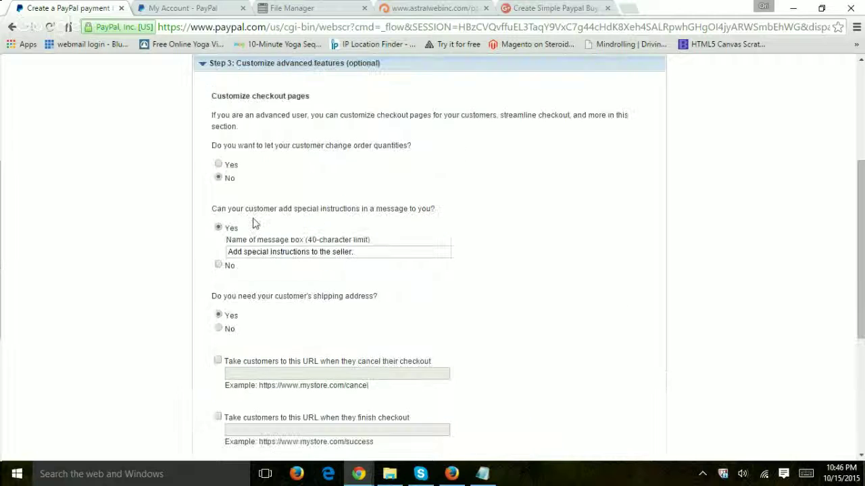
{"action": "scroll", "coordinate": [230, 216], "scroll_direction": "up", "scroll_amount": 3}
- Collapse Step 3, create the Buy Now button and copy its complete generated website code
{"action": "left_click", "coordinate": [243, 252]}
{"action": "scroll", "coordinate": [112, 272], "scroll_direction": "down", "scroll_amount": 1}
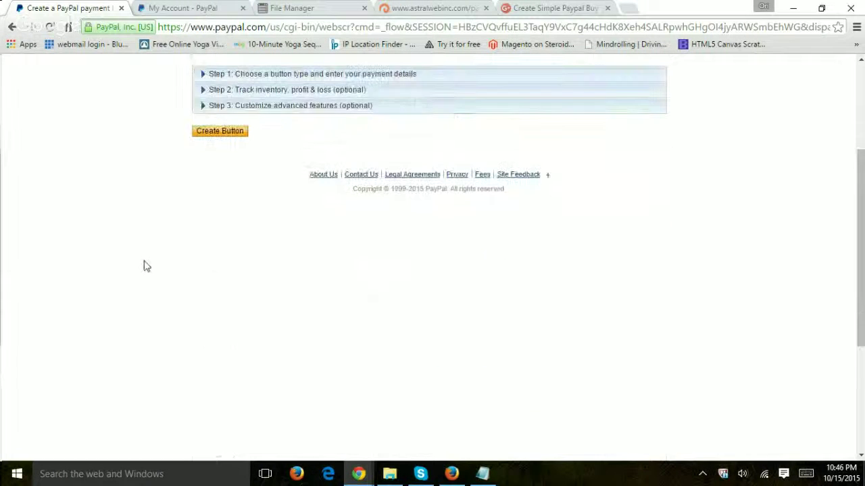
{"action": "left_click", "coordinate": [212, 133]}
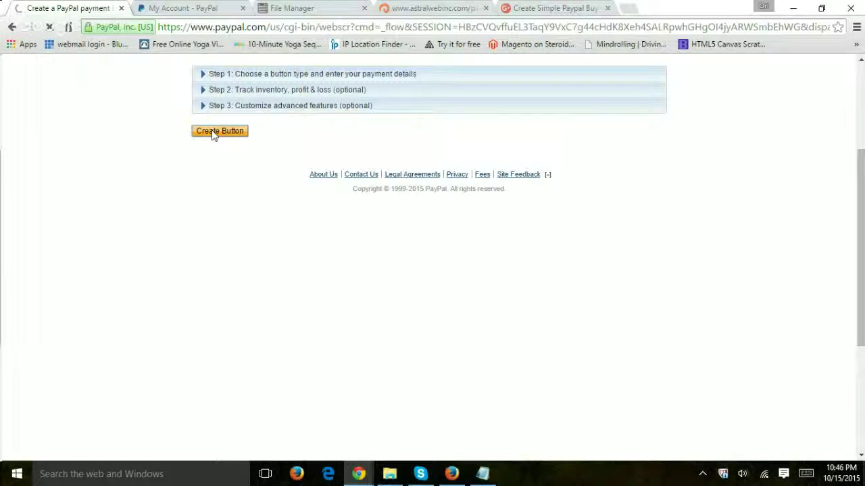
{"action": "scroll", "coordinate": [217, 208], "scroll_direction": "down", "scroll_amount": 3}
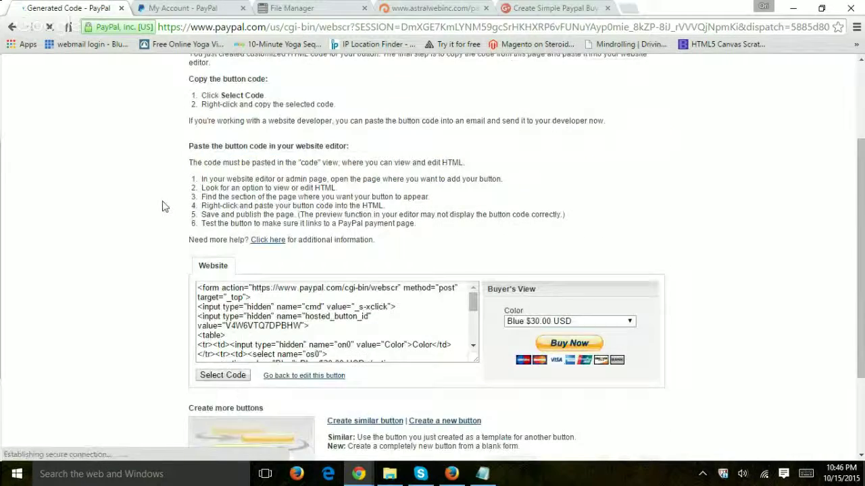
{"action": "left_click", "coordinate": [243, 237]}
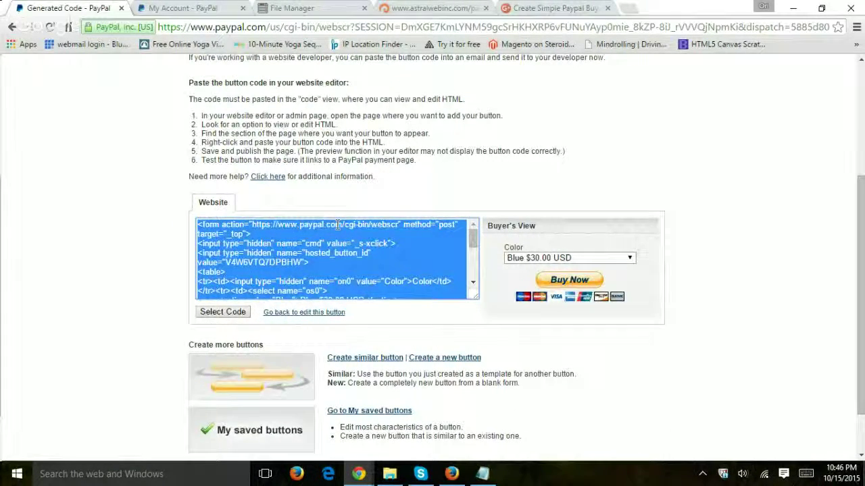
- Switch to the GoDaddy File Manager, replace all the code in payp/1.html with the copied PayPal button code and save the file
{"action": "left_click", "coordinate": [315, 8]}
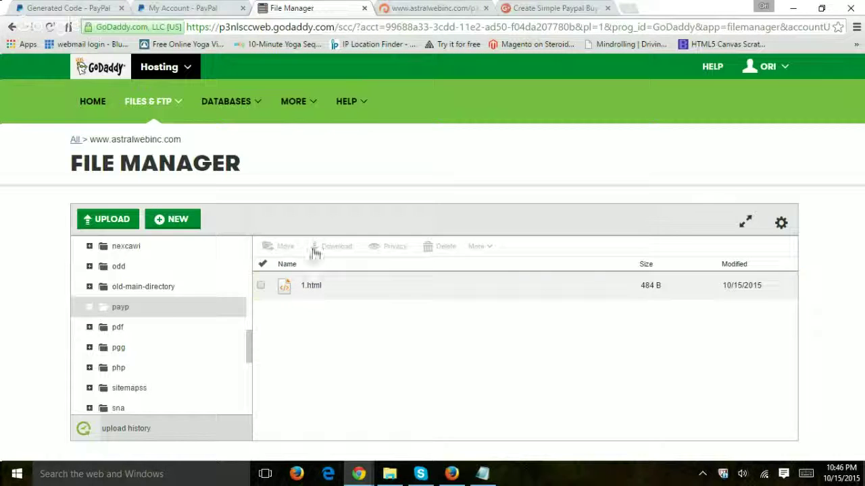
{"action": "left_click", "coordinate": [283, 286]}
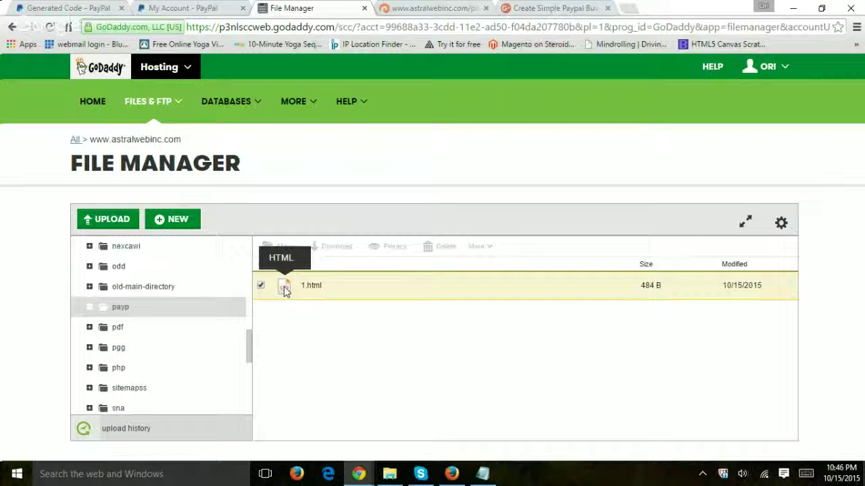
{"action": "double_click", "coordinate": [321, 289]}
{"action": "key", "text": "ctrl+a"}
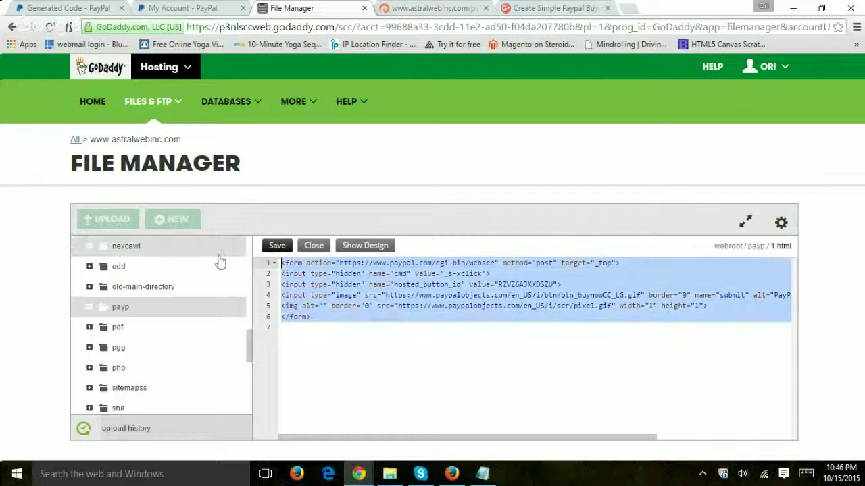
{"action": "key", "text": "Delete"}
{"action": "type", "text": "<form action=\"https://www.paypal.com/cgi-bin/webscr\" method=\"post\" target=\"_top\"> <input type=\"hidden\" name=\"cmd\" value=\"_s-xclick\"> <input type=\"hidden\" name=\"hosted_button_id\" value=\"V4W6VTQ7DPBHW\"> <table> <tr><td><input type=\"hidden\" name=\"on0\" value=\"Color\">Color</td></tr><tr><td><select name=\"os0\"> \t<option value=\"Blue\">Blue $30.00 USD</option> \t<option value=\"Red\">Red $35.00 USD</option> </select> </td></tr> </table> <input type=\"hidden\" name=\"currency_code\" value=\"USD\"> <input type=\"image\" src=\"https://www.paypalobjects.com/en_US/i/btn/btn_buynowCC_LG.gif\" border=\"0\" name=\"submit\" alt=\"PayPal - The safer, easier way to pay online!\"> <img alt=\"\" border=\"0\" src=\"https://www.paypalobjects.com/en_US/i/scr/pixel.gif\" width=\"1\" height=\"1\"> </form>"}
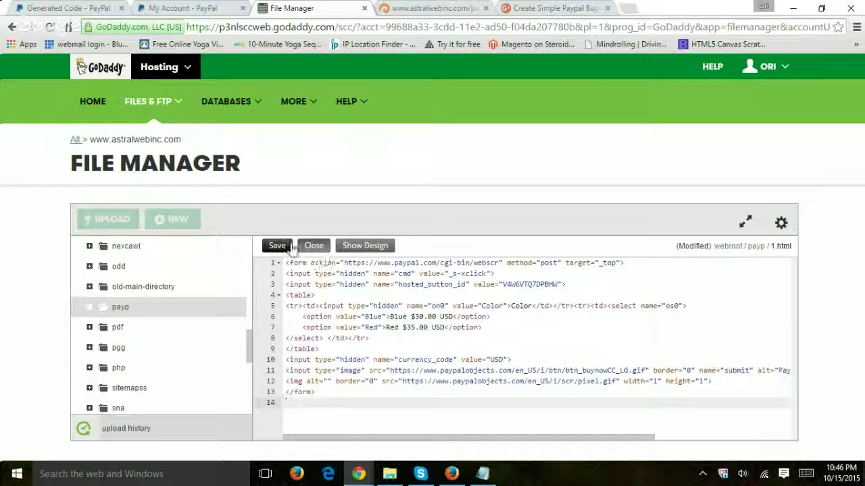
{"action": "left_click", "coordinate": [290, 247]}
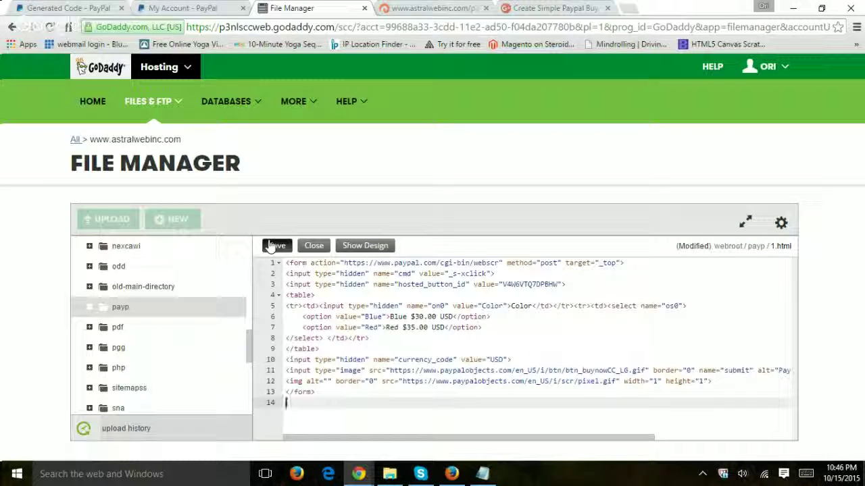
{"action": "left_click", "coordinate": [425, 8]}
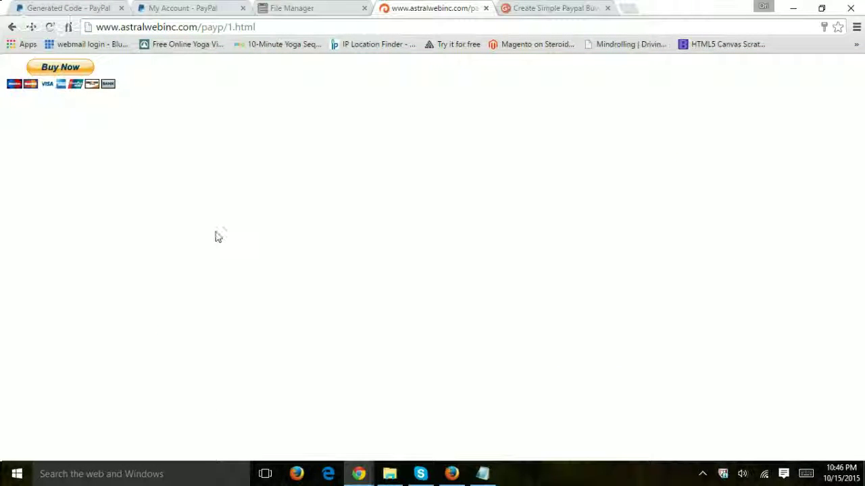
{"action": "left_click", "coordinate": [218, 27]}
{"action": "key", "text": "Return"}
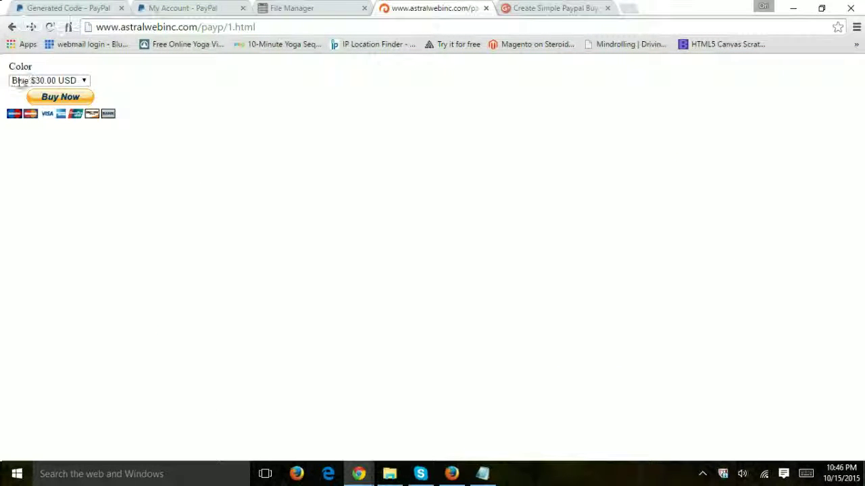
- Test the color choices on the page, choose Red $35.00 USD and proceed to the PayPal checkout with Buy Now
{"action": "left_click", "coordinate": [22, 81]}
{"action": "left_click", "coordinate": [30, 92]}
{"action": "left_click", "coordinate": [41, 82]}
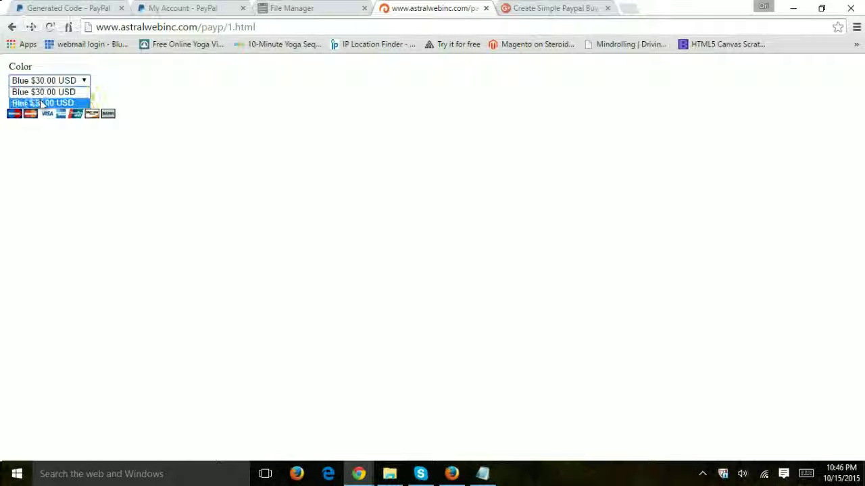
{"action": "left_click", "coordinate": [41, 103]}
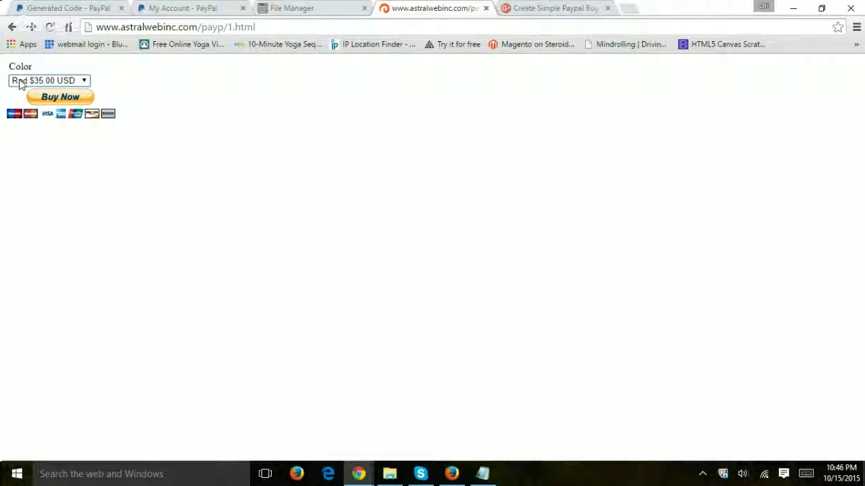
{"action": "left_click", "coordinate": [60, 100]}
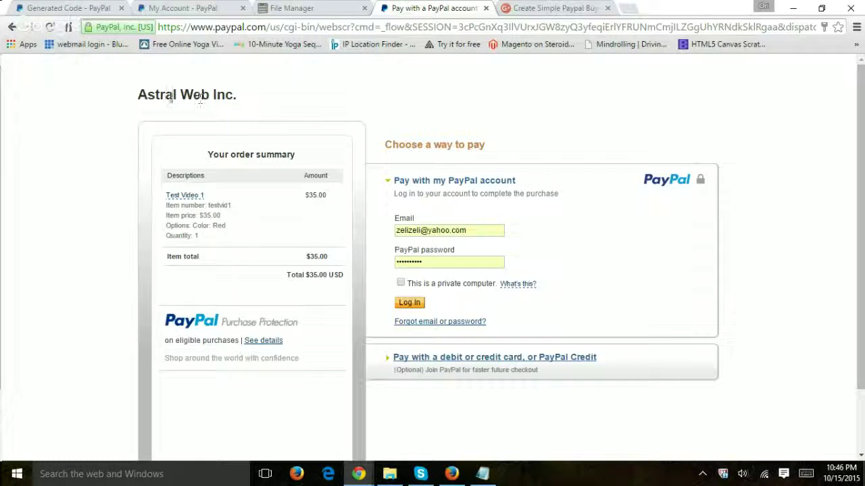
- Check the seller name, item number and chosen color option on the PayPal checkout page
{"action": "left_click_drag", "start_coordinate": [171, 95], "coordinate": [227, 94]}
{"action": "left_click", "coordinate": [167, 205]}
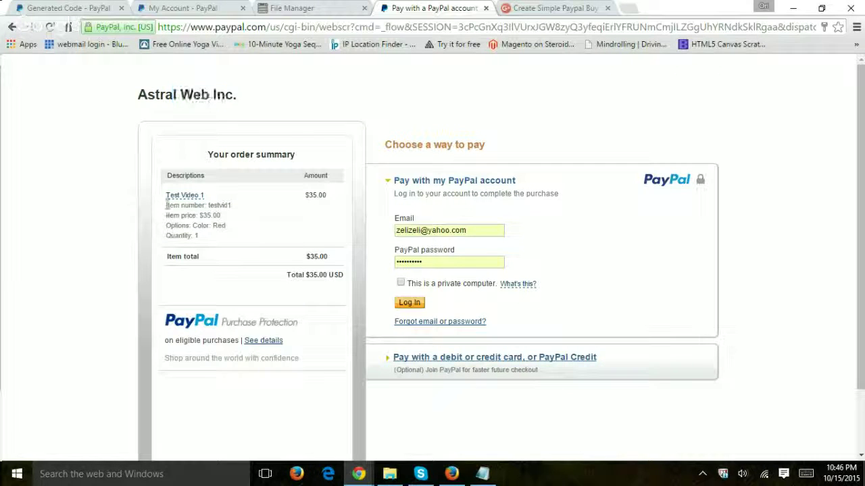
{"action": "left_click_drag", "start_coordinate": [166, 225], "coordinate": [228, 223]}
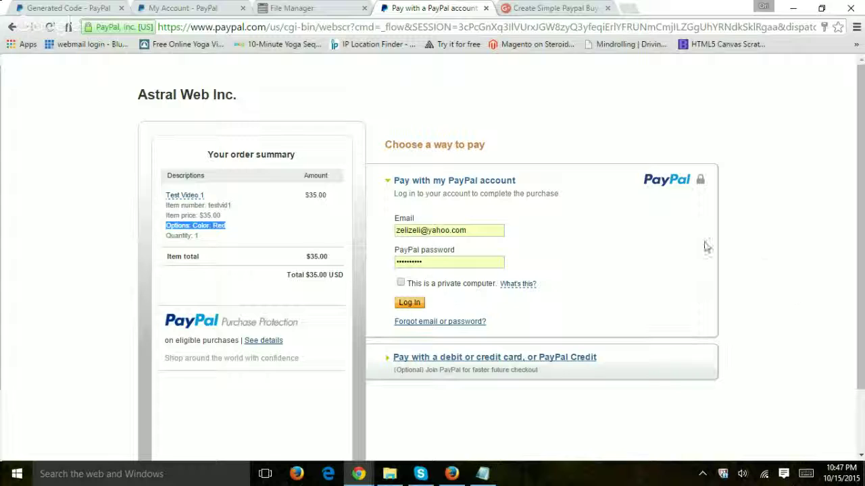
{"action": "left_click", "coordinate": [371, 466]}
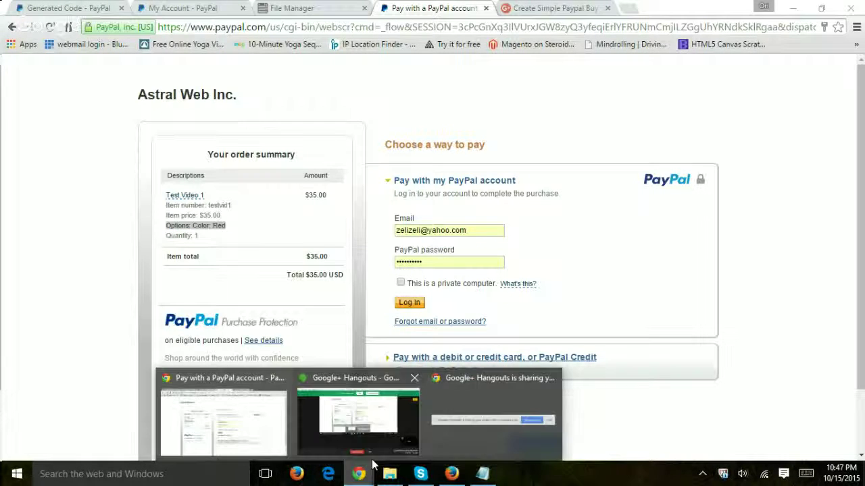
{"action": "left_click", "coordinate": [375, 432]}
{"action": "left_click", "coordinate": [433, 428]}
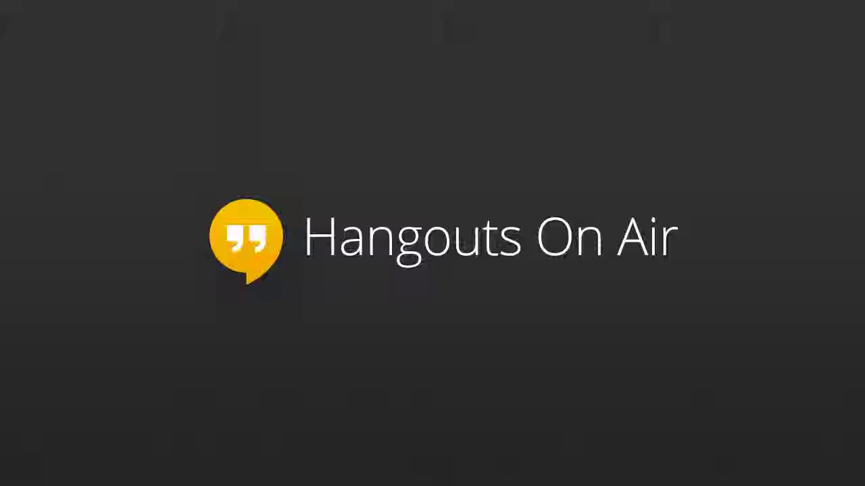